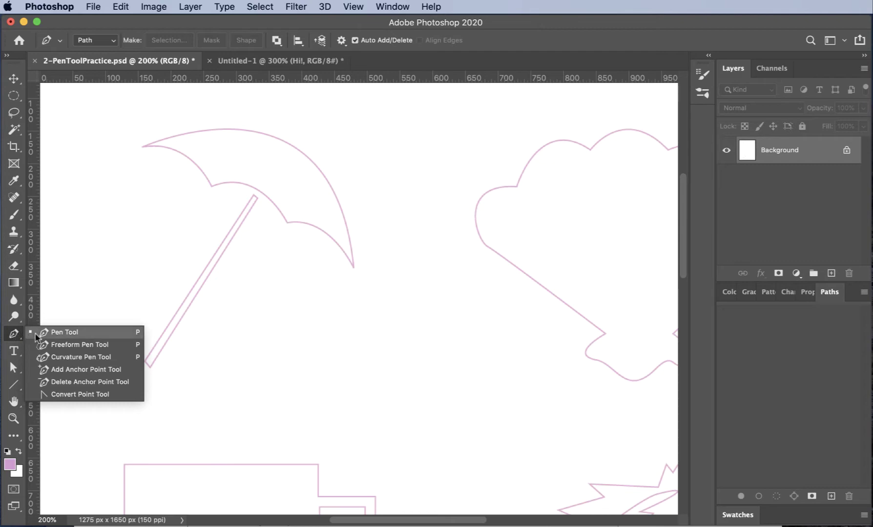
- Set the Pen tool to Shape mode with a red fill
click(47, 335)
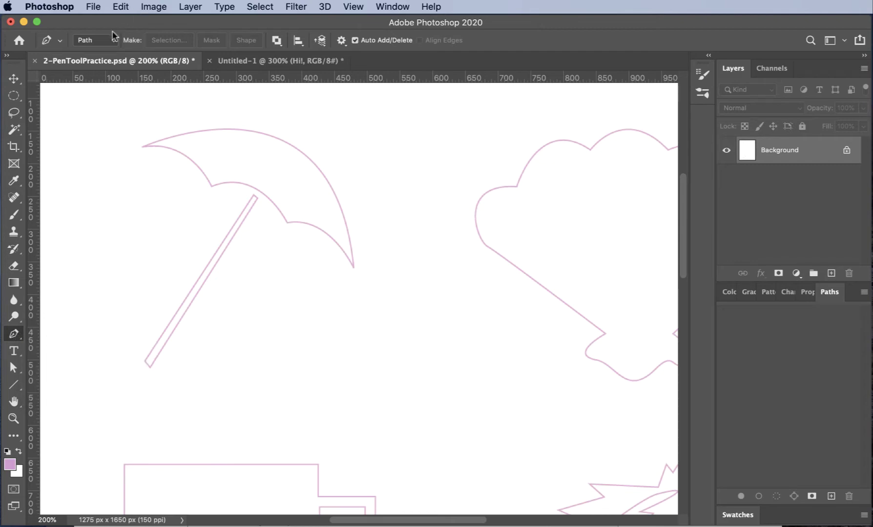
click(101, 40)
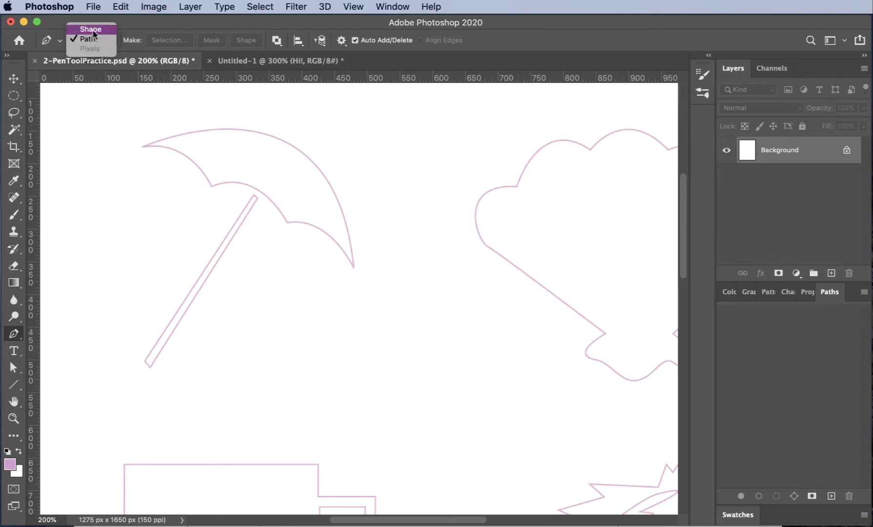
click(94, 31)
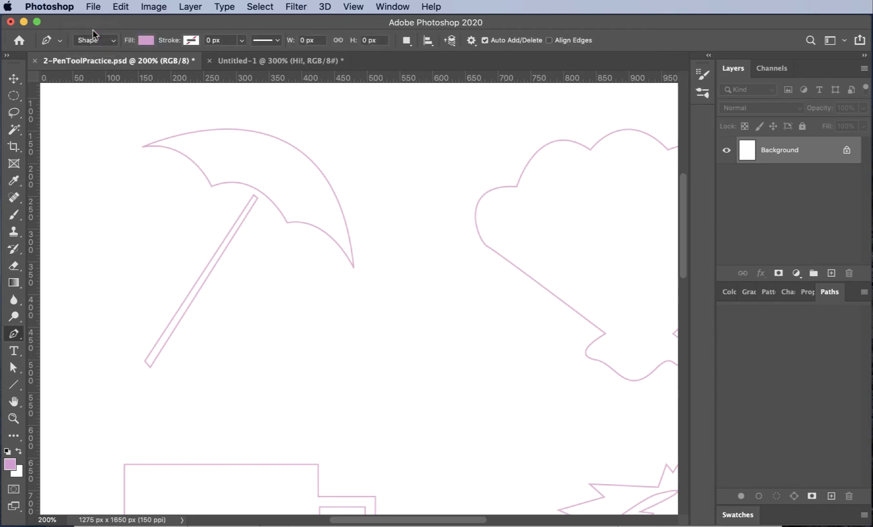
click(146, 40)
click(192, 110)
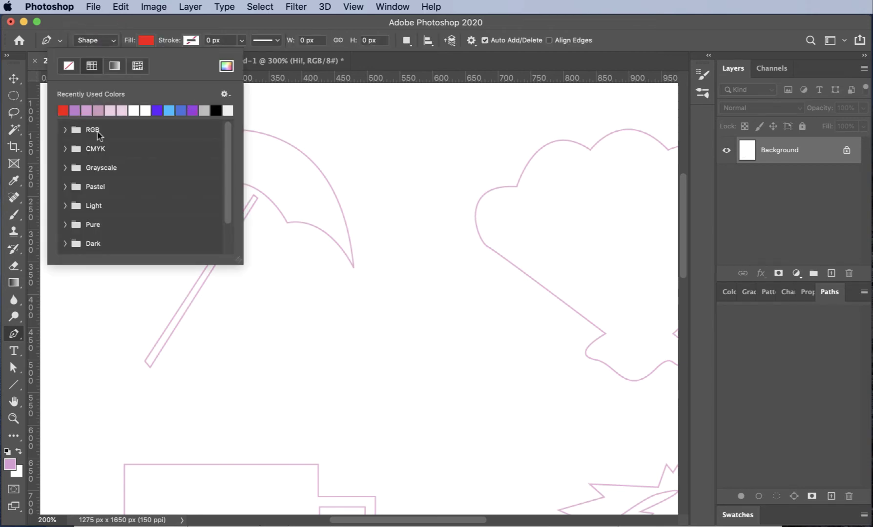
click(100, 23)
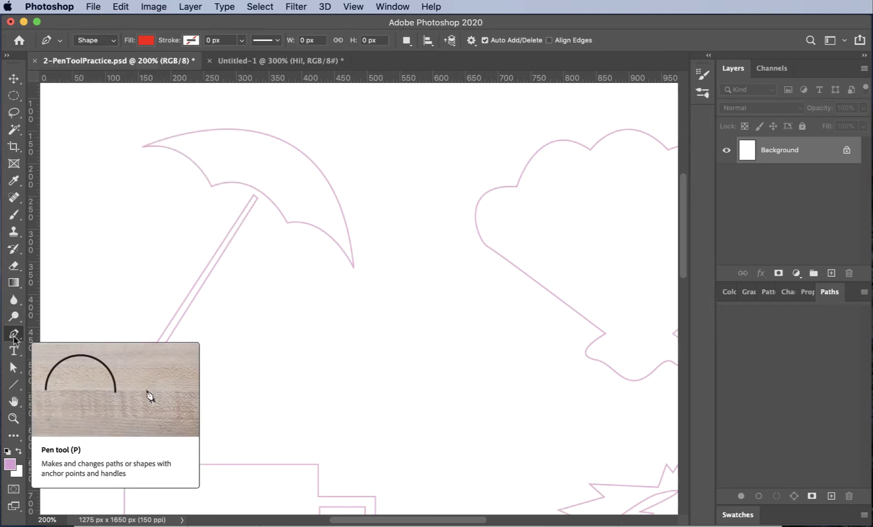
- Try to trace the umbrella canopy as a closed red pen shape over its outline
click(143, 145)
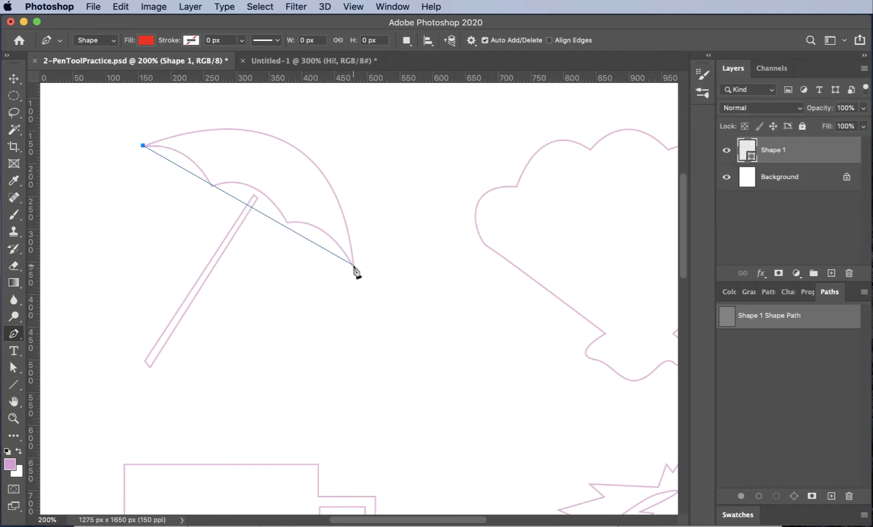
drag(354, 266, 351, 380)
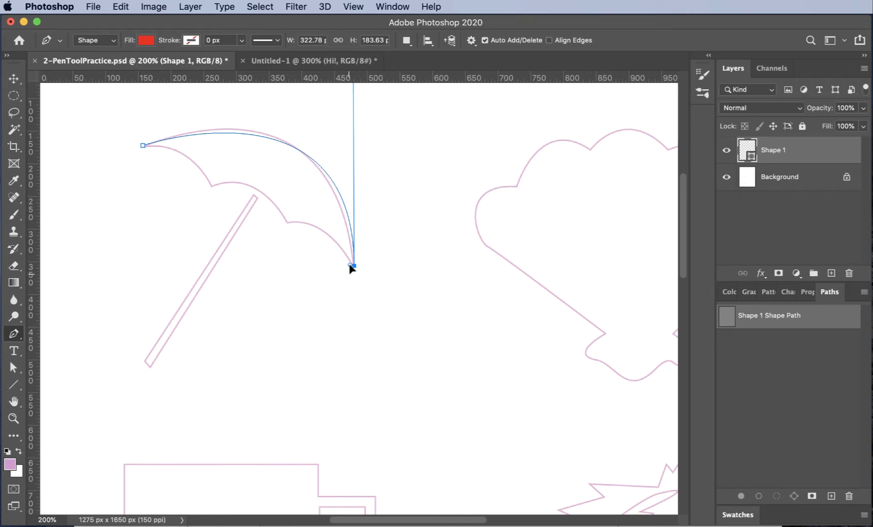
drag(351, 267, 354, 267)
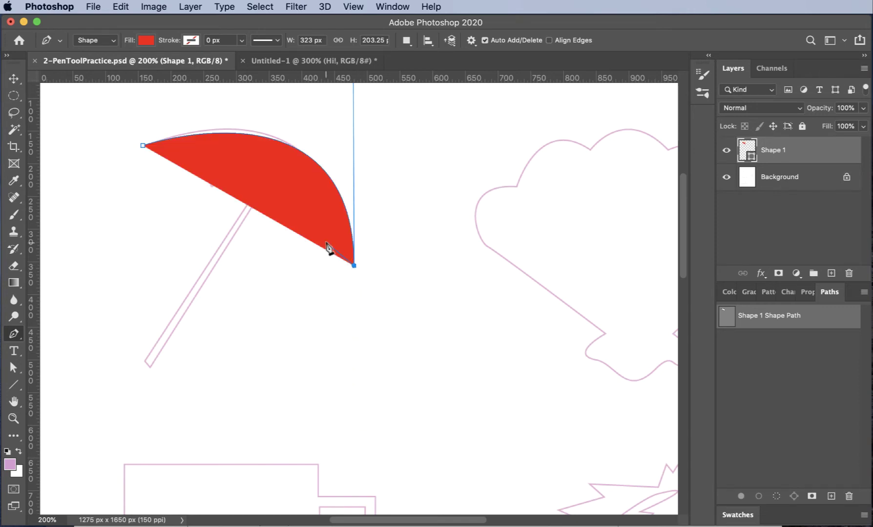
drag(305, 231, 276, 235)
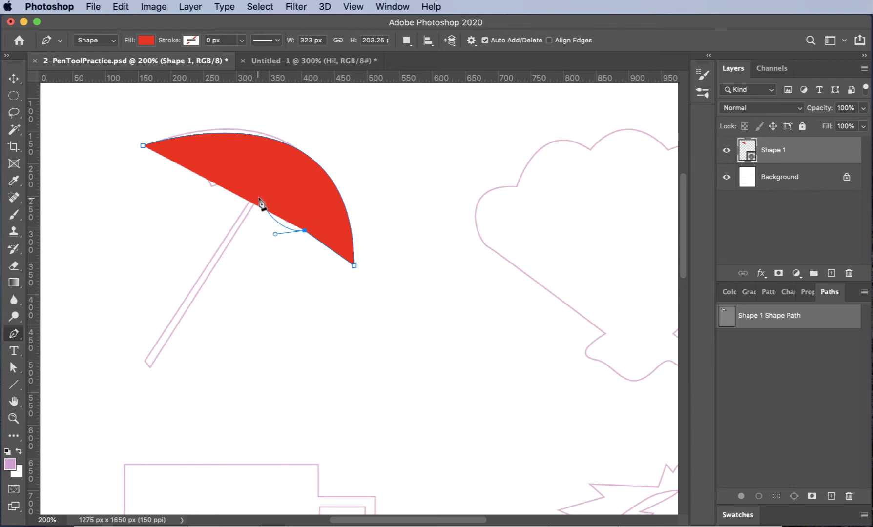
drag(253, 196, 224, 198)
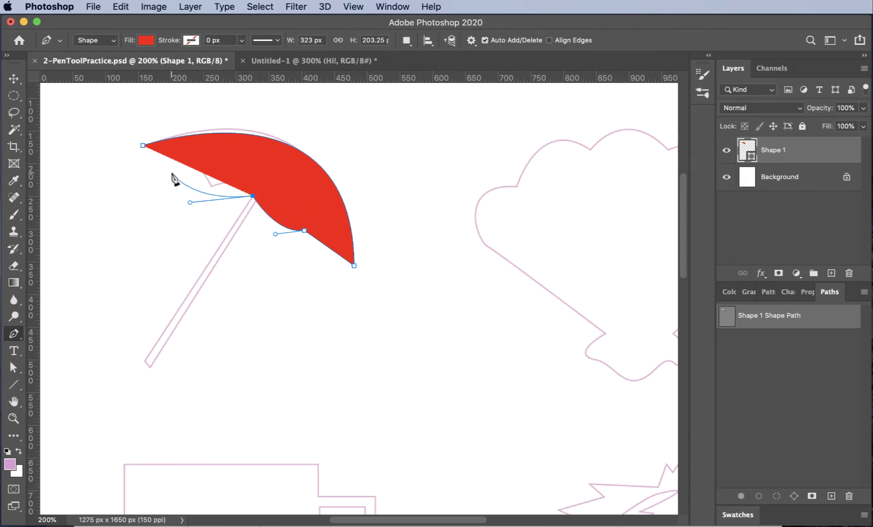
click(143, 146)
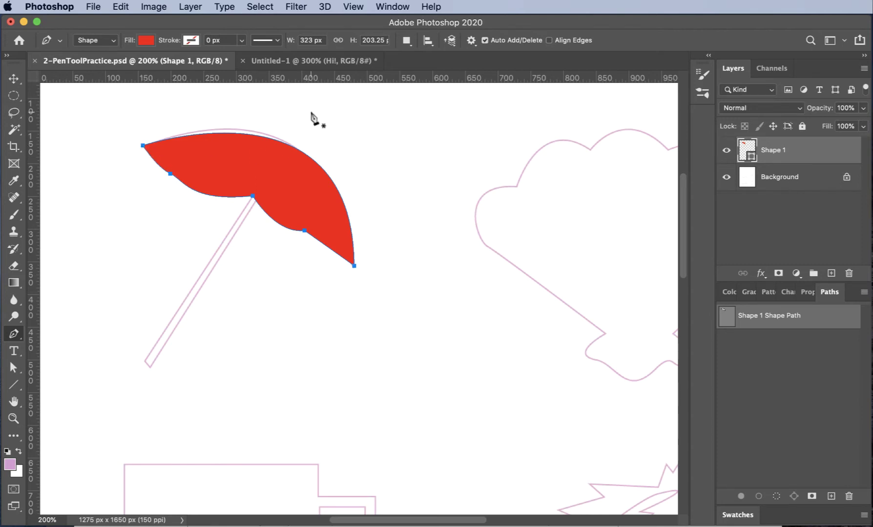
- Try reducing the trial canopy layer's opacity to 43%, restore it to 100%, and delete the layer
click(864, 108)
click(829, 126)
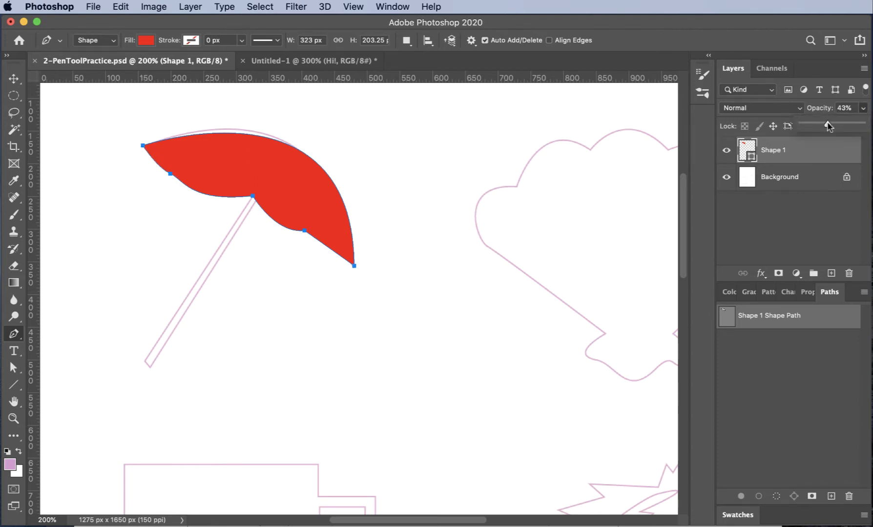
drag(829, 126, 862, 124)
drag(804, 147, 851, 273)
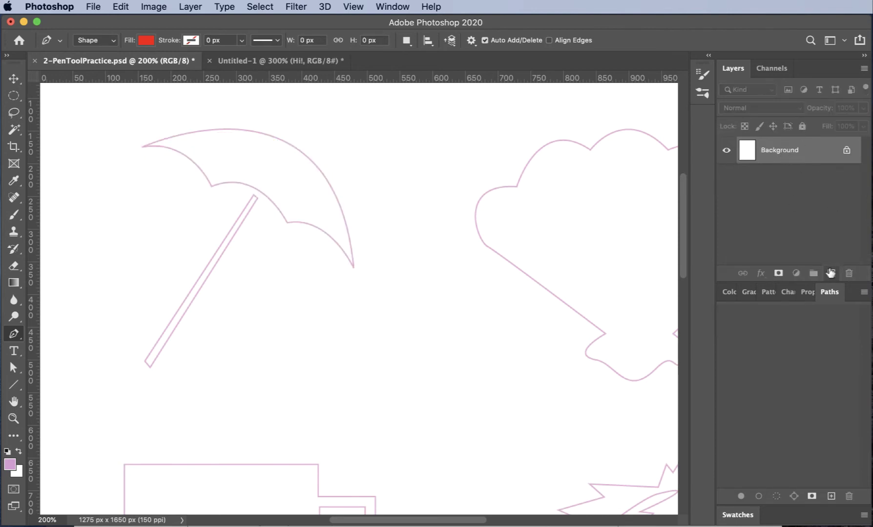
- Add a new layer above the background and set its opacity to 50%
click(830, 274)
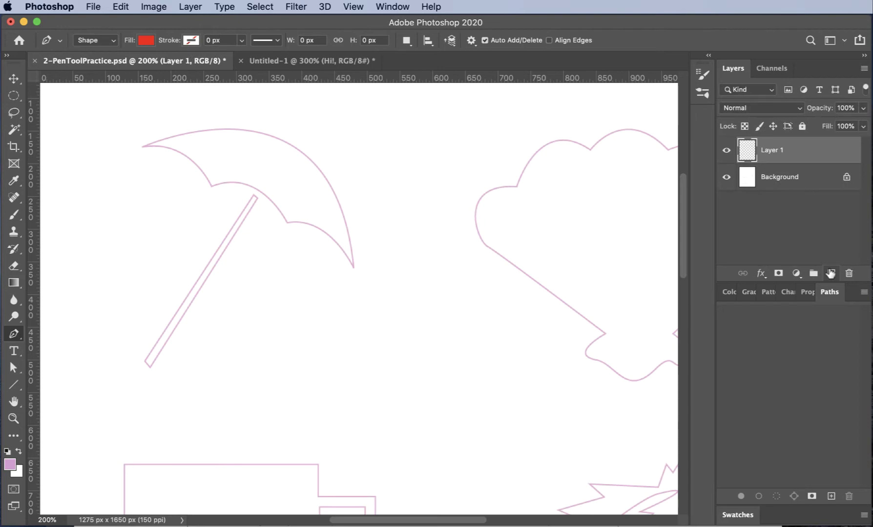
click(847, 108)
text(50)
key(Return)
- Trace the umbrella canopy with the Pen tool as a closed curved shape about 321 by 209 px, with sharp corners between the scallops
click(142, 146)
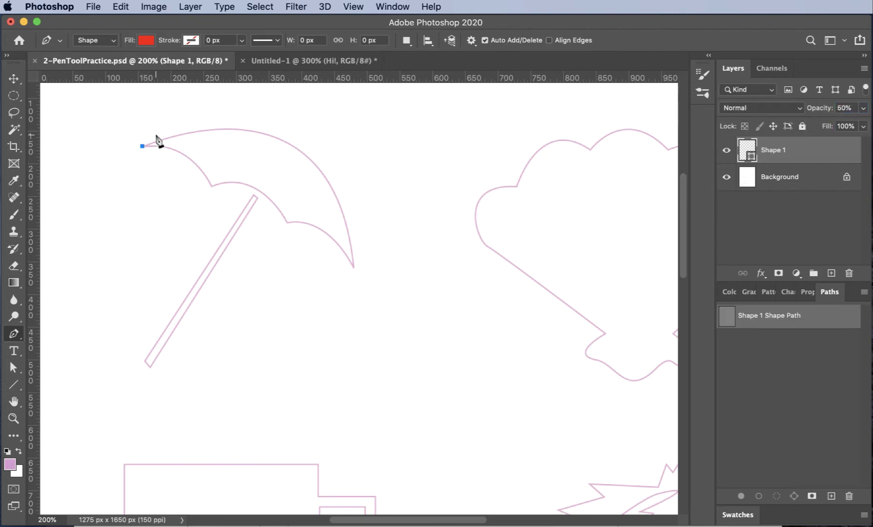
mouse_move(353, 266)
mouse_down()
mouse_move(383, 482)
mouse_move(367, 470)
mouse_move(362, 444)
mouse_move(353, 268)
mouse_up()
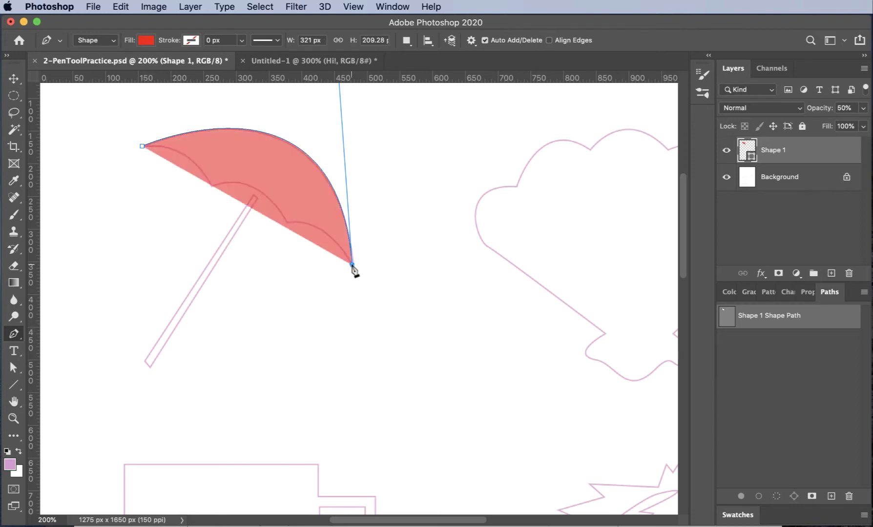
drag(288, 221, 237, 225)
alt+click(286, 221)
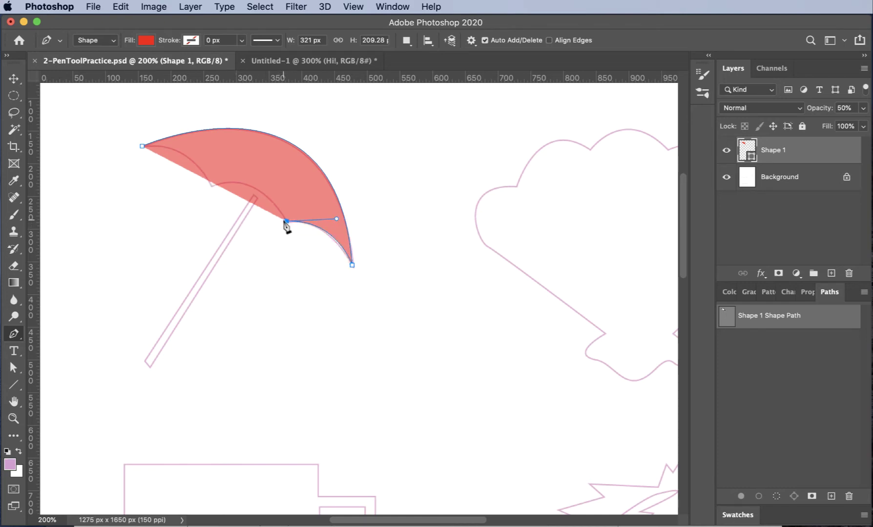
drag(211, 186, 151, 201)
click(210, 186)
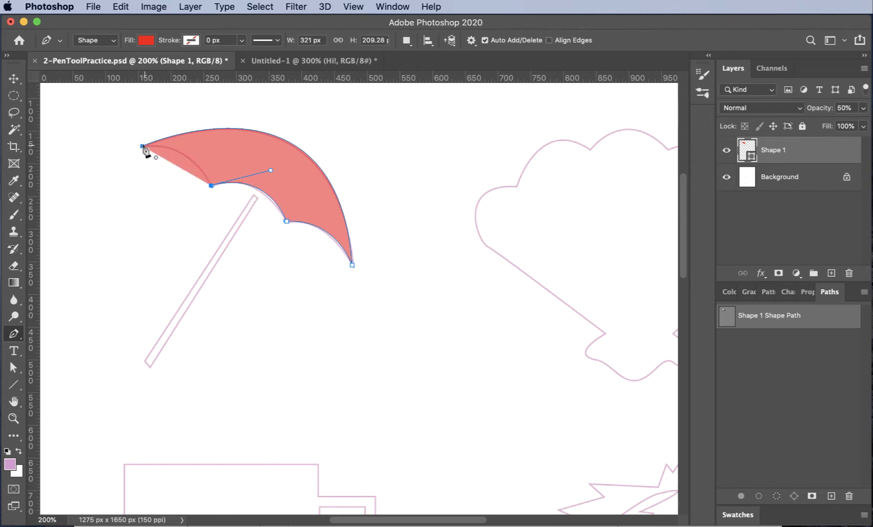
drag(144, 146, 87, 155)
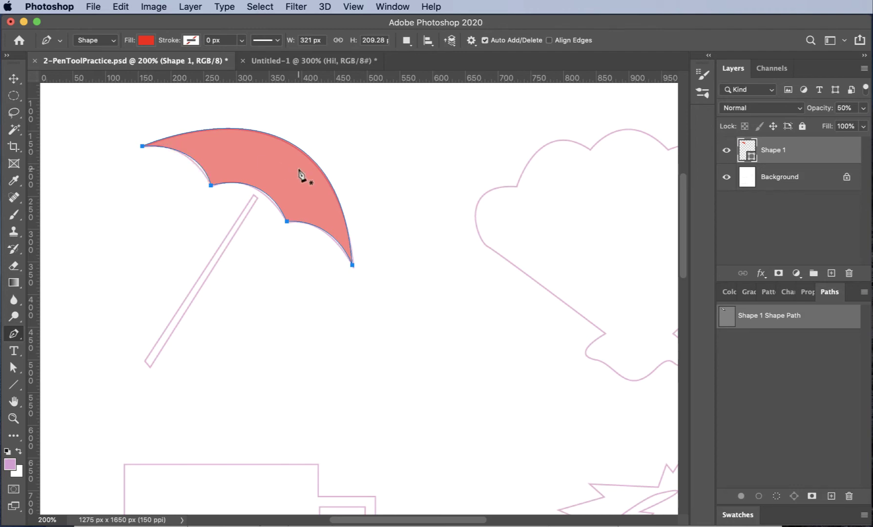
- Add another new layer above the canopy shape and lower its opacity to 49%
click(831, 274)
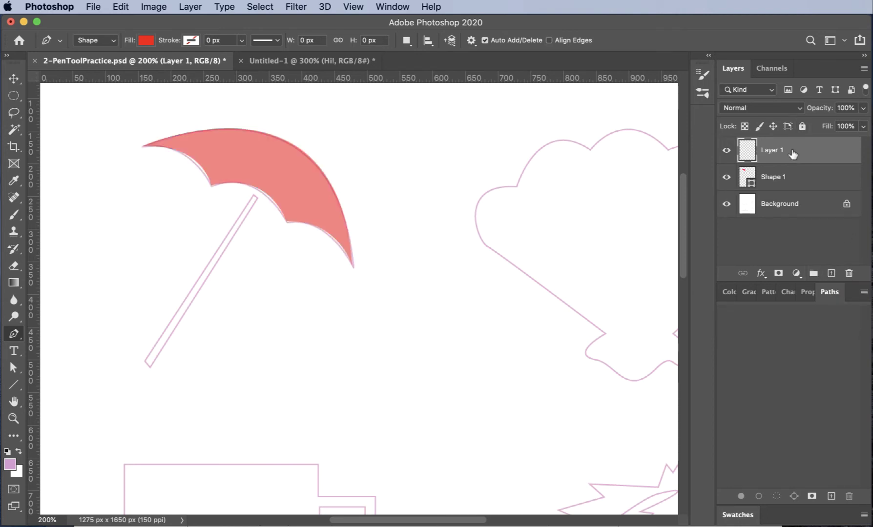
click(864, 109)
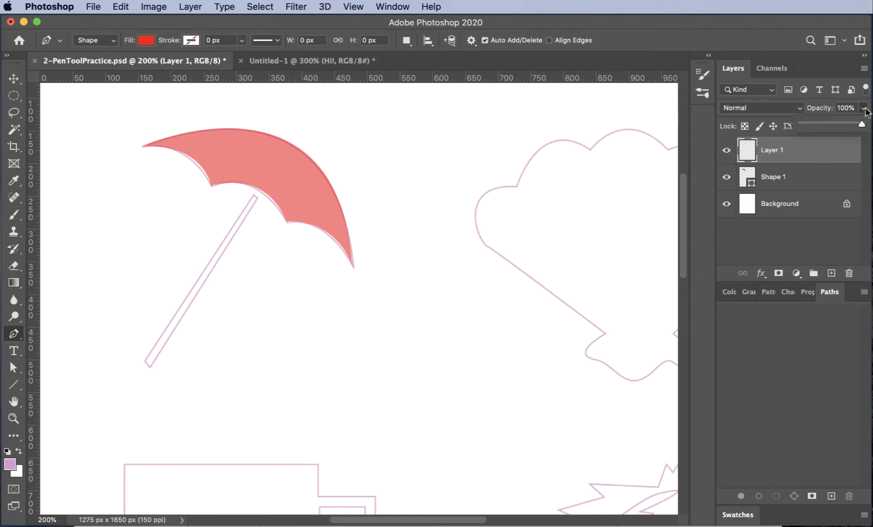
drag(830, 126, 831, 126)
- Trace the umbrella handle with the Pen tool as a closed four-corner straight-sided shape, about 174 by 263 px
click(253, 195)
click(144, 359)
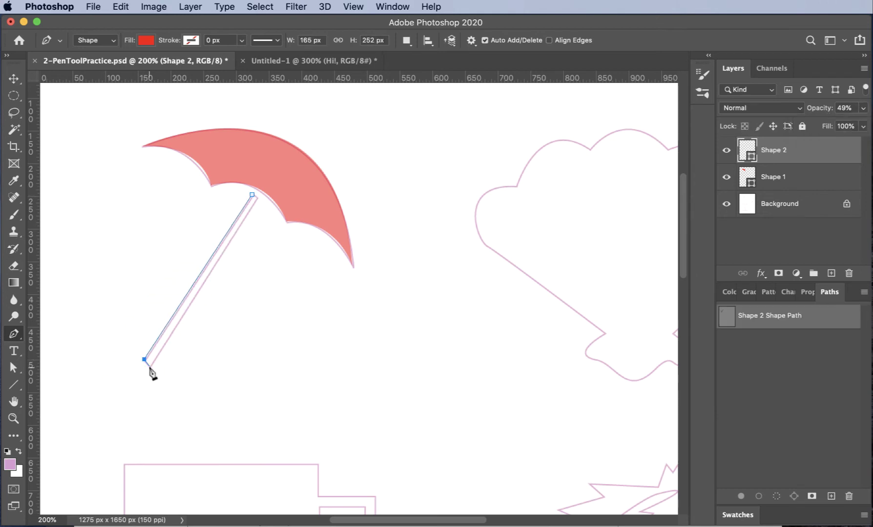
click(151, 366)
click(257, 198)
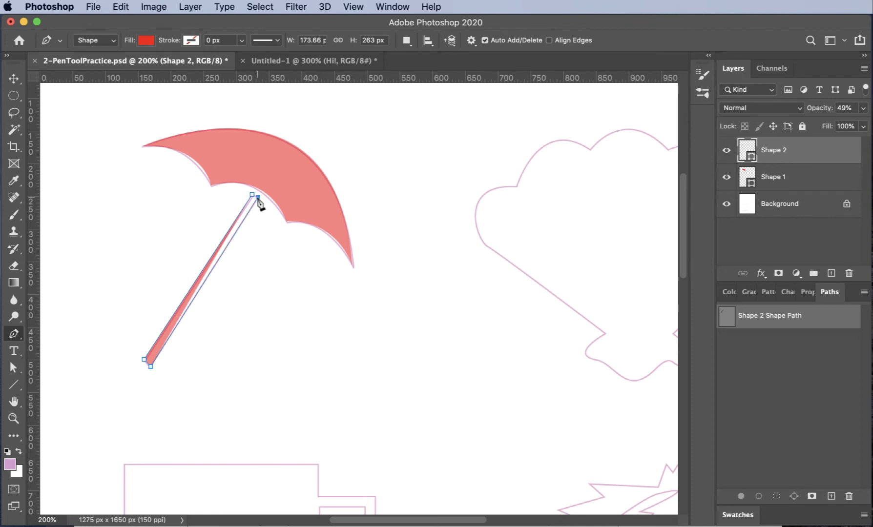
click(253, 195)
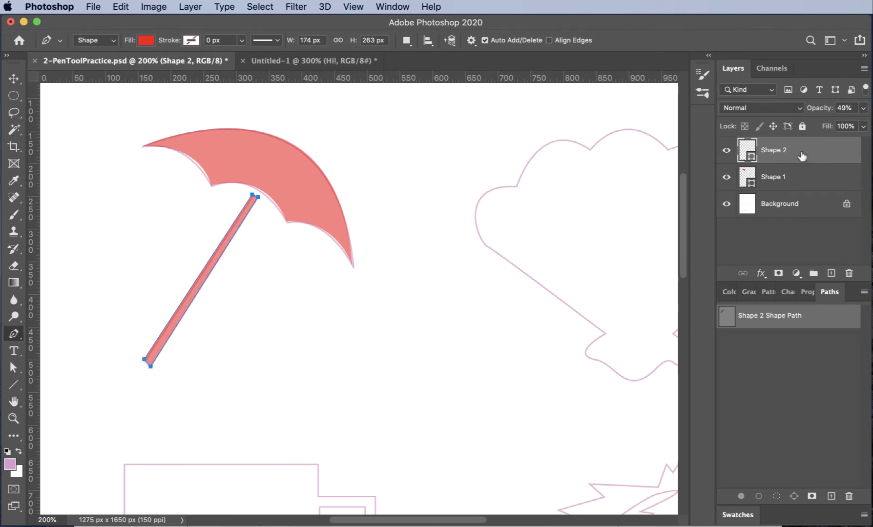
- Set the opacity of both the handle and canopy shape layers to 100%
click(863, 108)
drag(830, 124, 862, 124)
click(786, 180)
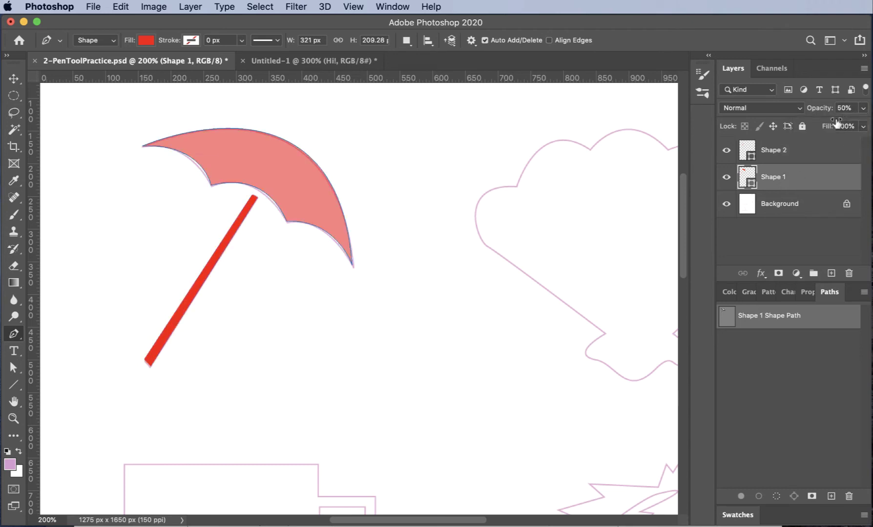
click(863, 108)
drag(837, 124, 862, 124)
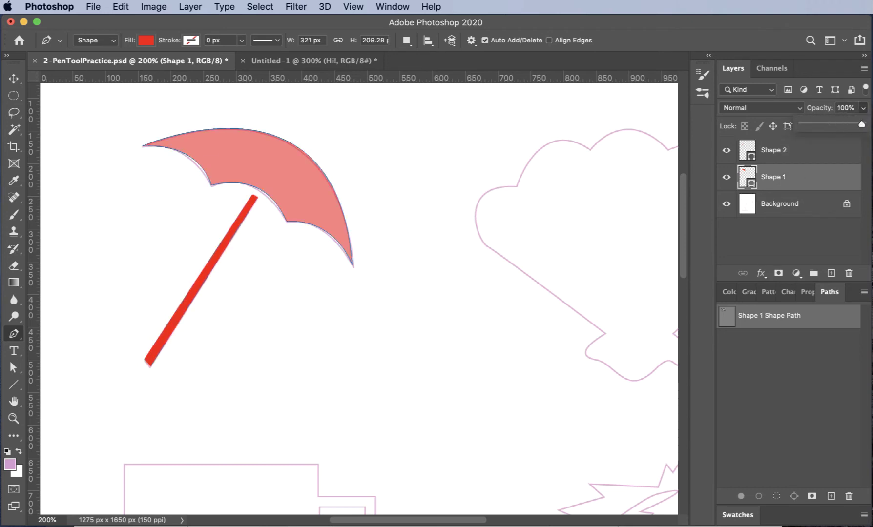
click(800, 187)
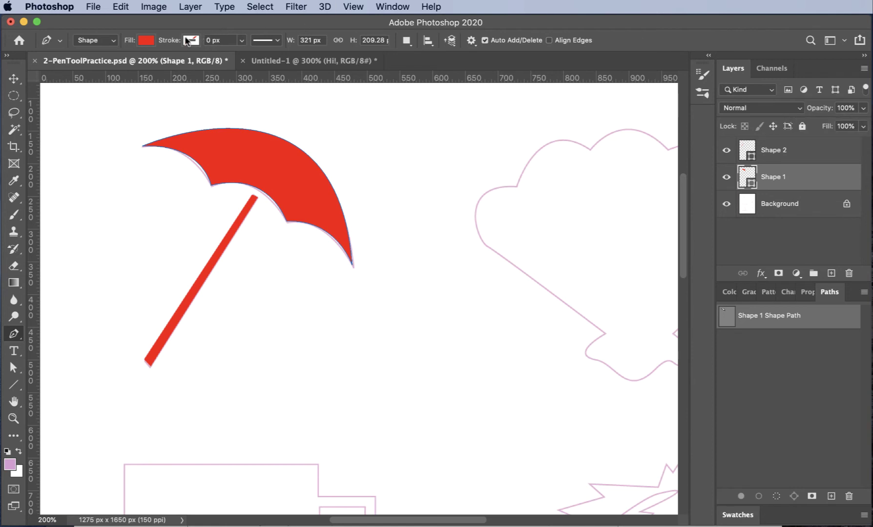
- Change the umbrella canopy's fill to the medium blue recently used colour
click(146, 41)
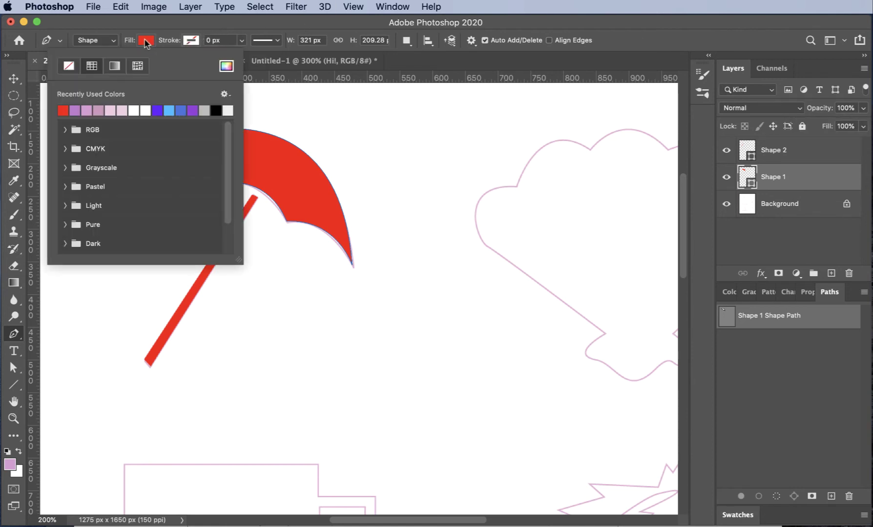
click(181, 111)
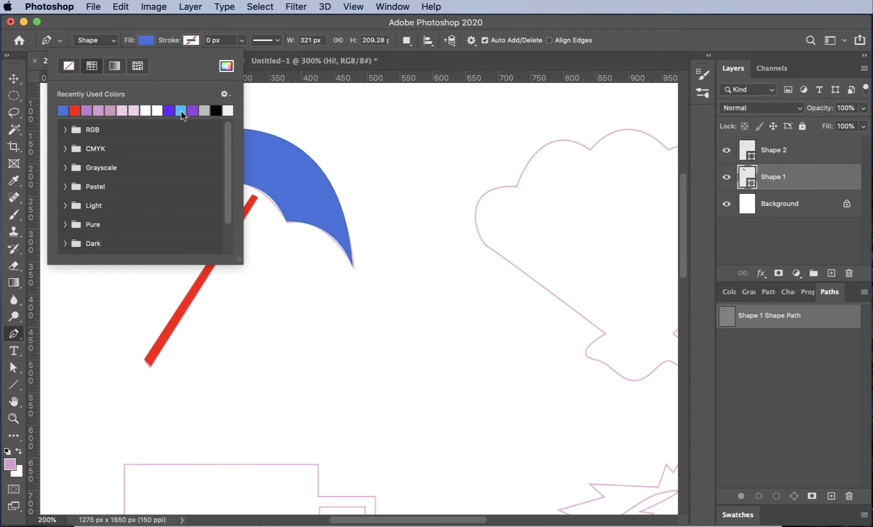
click(147, 41)
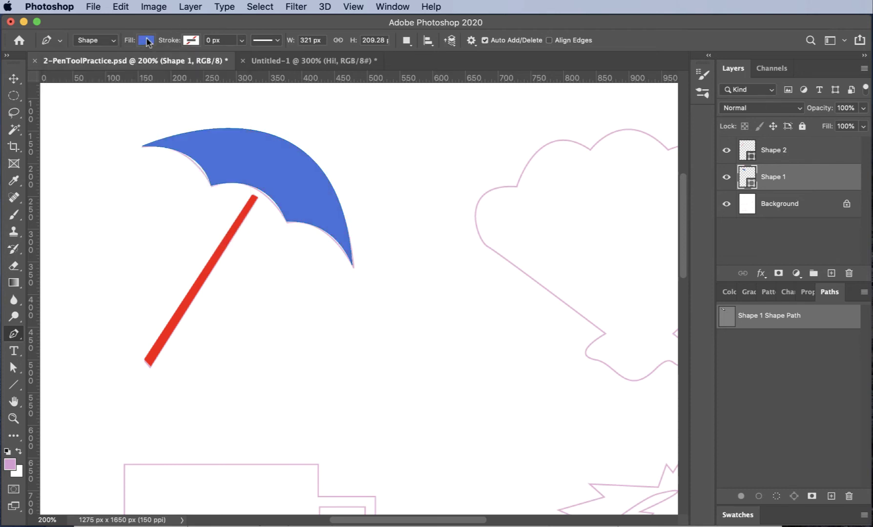
- Give the umbrella canopy a stroke in the light blue recently used colour, 8.25 px wide
click(192, 41)
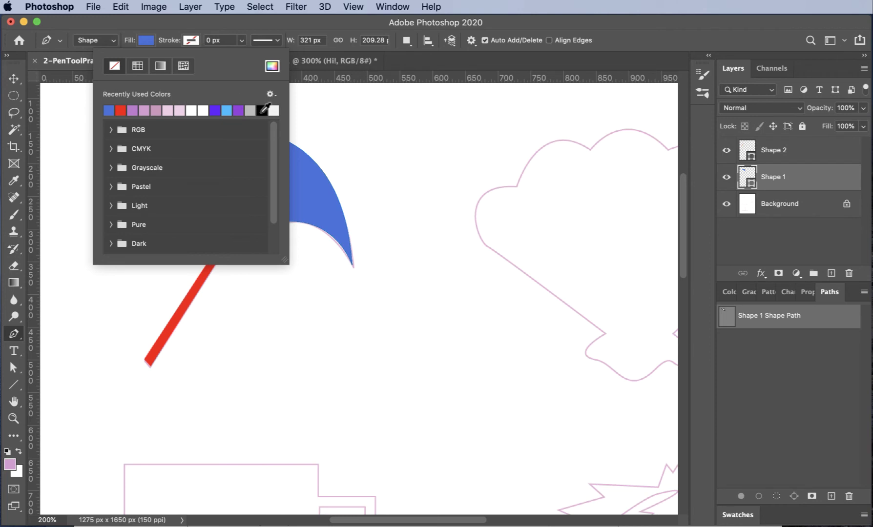
click(228, 111)
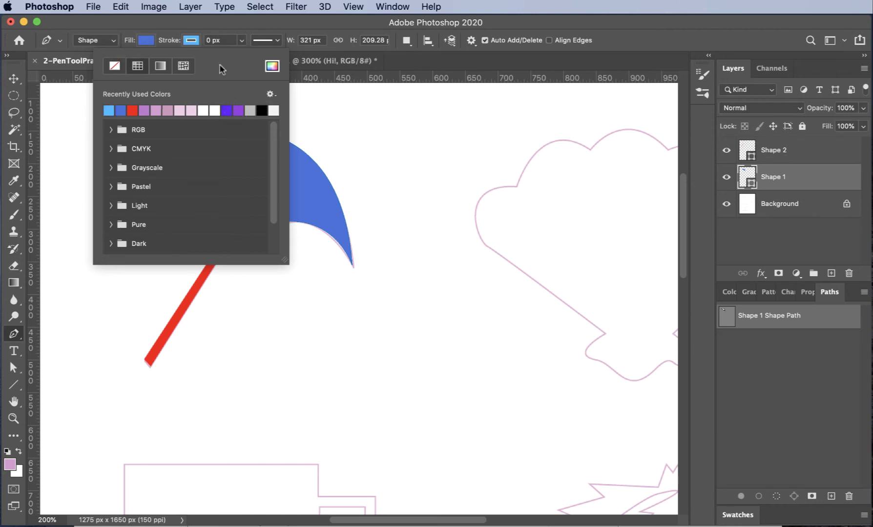
click(242, 41)
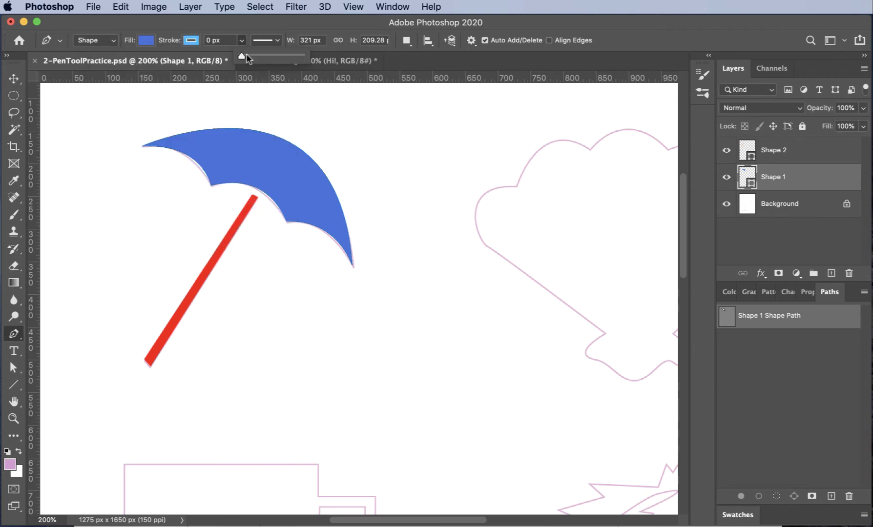
mouse_move(246, 57)
mouse_down()
mouse_move(276, 57)
mouse_move(200, 46)
mouse_up()
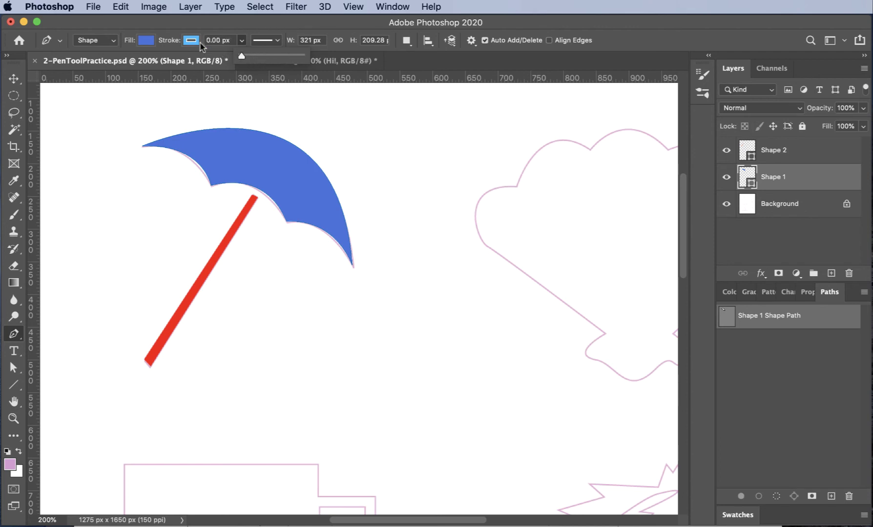
click(728, 179)
click(727, 179)
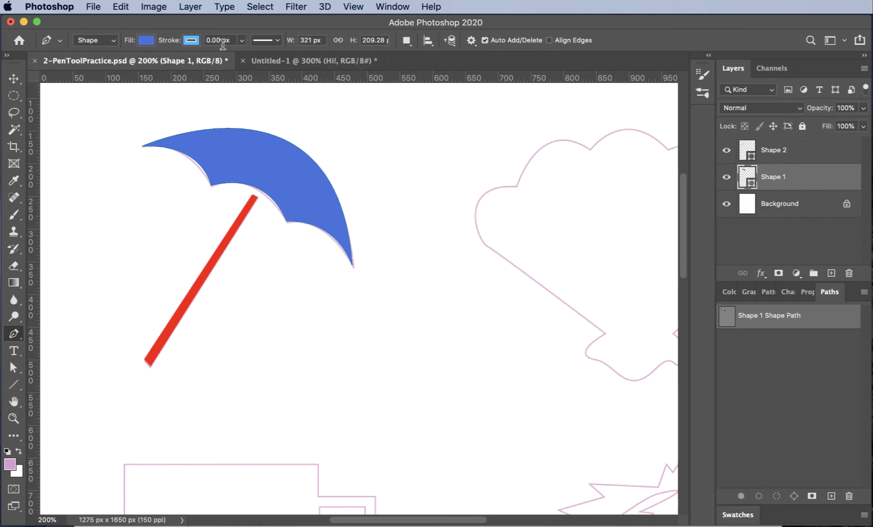
click(242, 40)
mouse_move(242, 55)
mouse_down()
mouse_move(317, 64)
mouse_move(249, 62)
mouse_move(254, 57)
mouse_up()
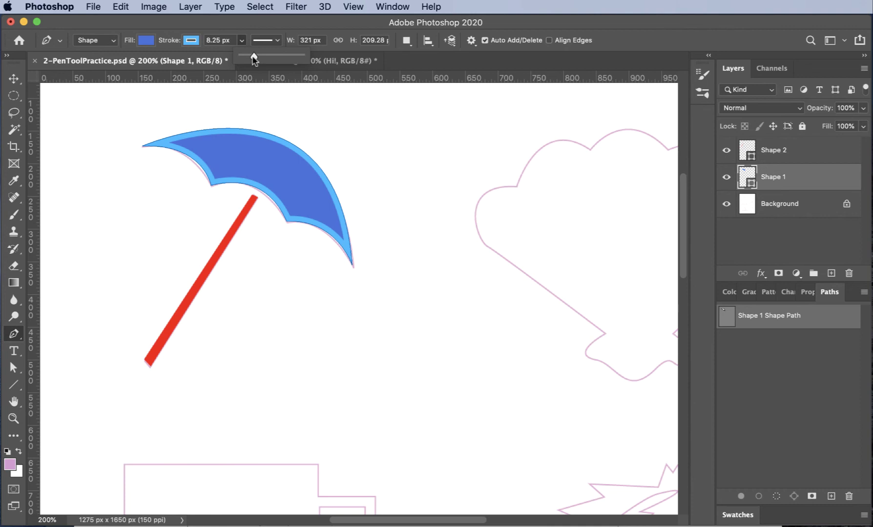
- Change the umbrella canopy's stroke to the purple recently used colour
click(191, 40)
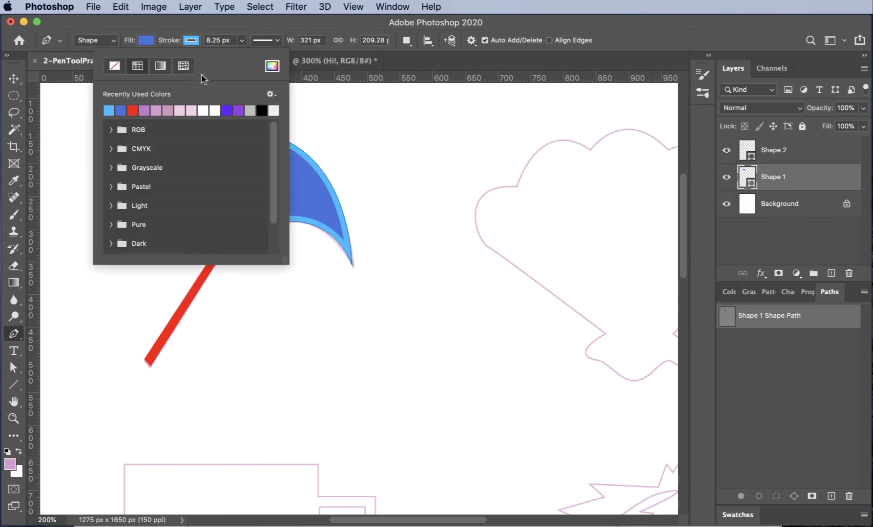
click(238, 111)
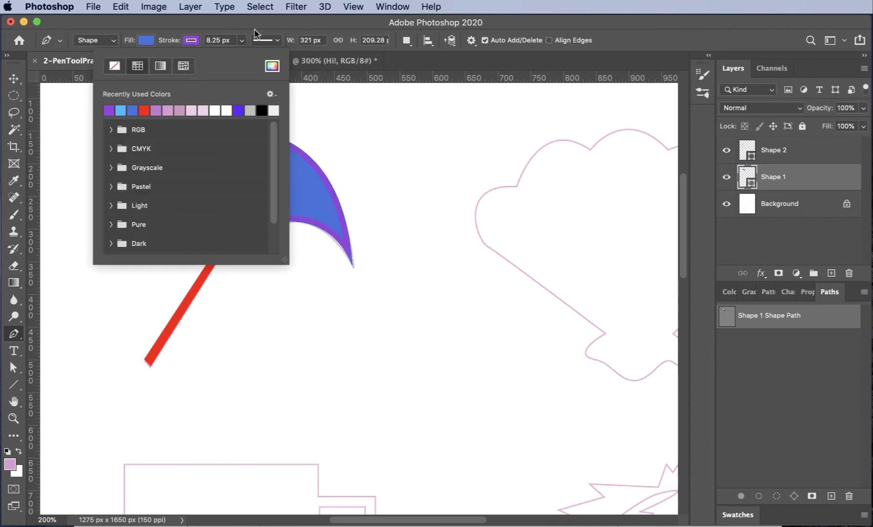
click(360, 27)
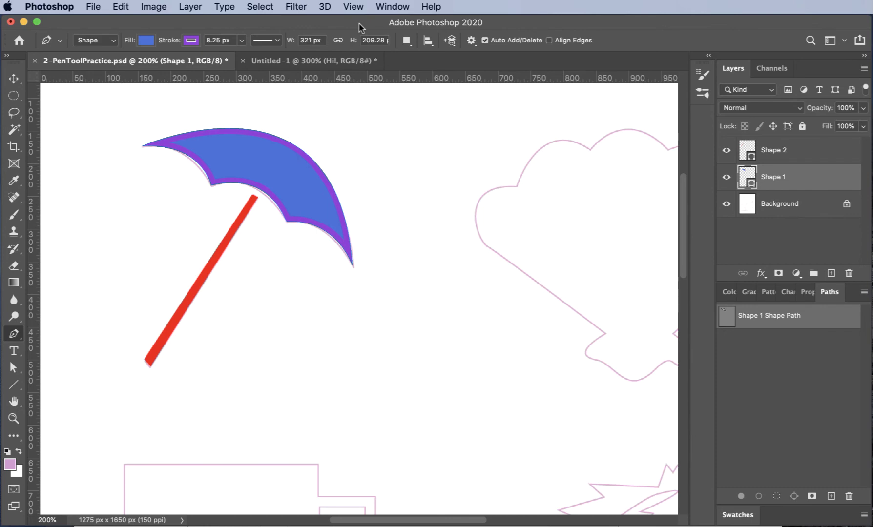
- Use the Move tool to nudge the umbrella handle layer slightly down and left, and try moving the canopy layer
click(812, 151)
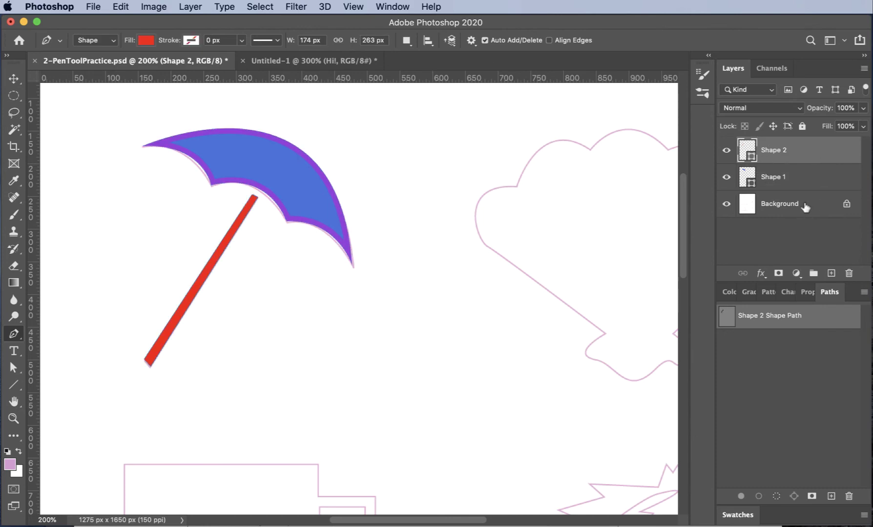
click(804, 208)
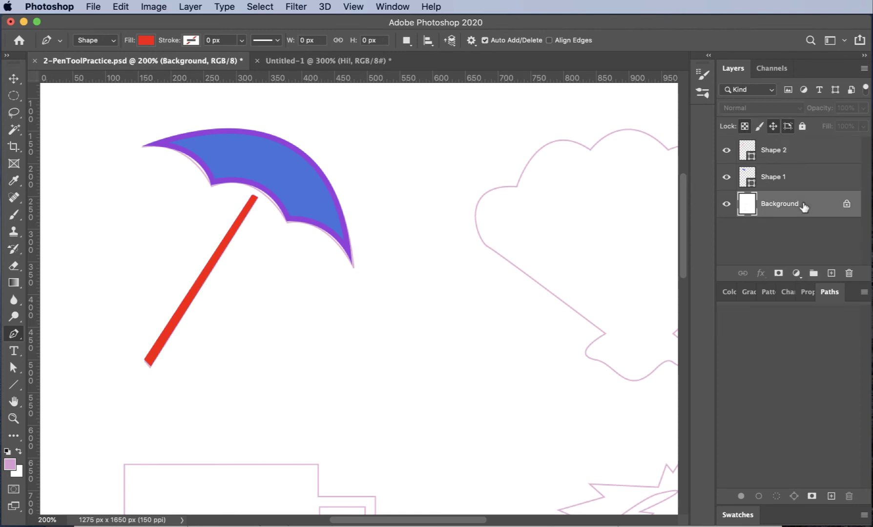
click(13, 79)
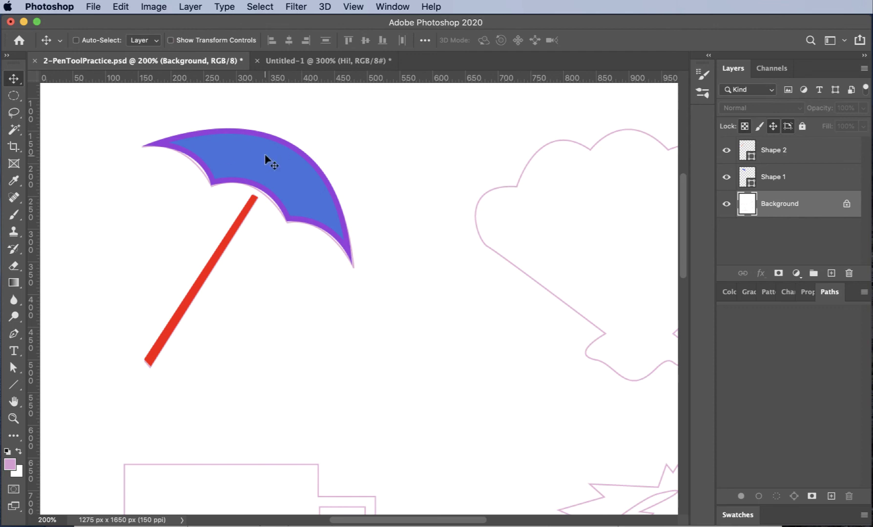
click(782, 155)
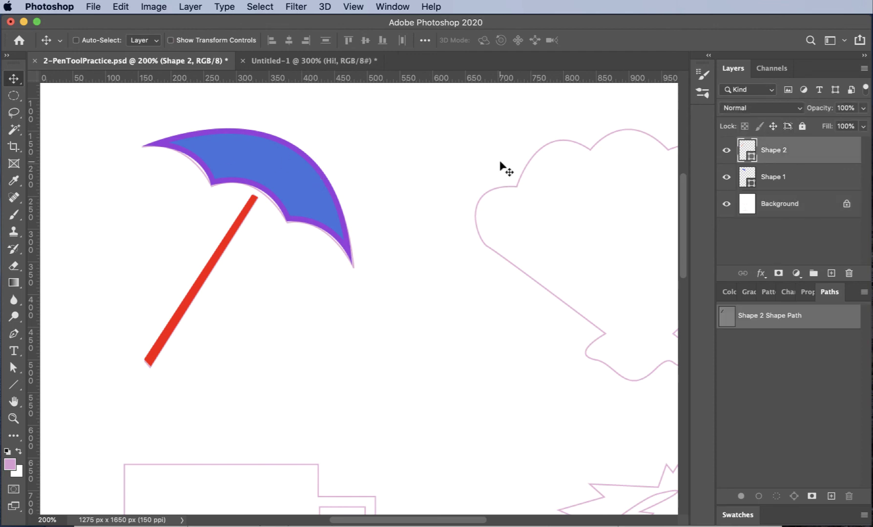
mouse_move(301, 170)
mouse_down()
mouse_move(315, 193)
mouse_move(474, 196)
mouse_move(303, 218)
mouse_move(303, 171)
mouse_up()
click(762, 177)
mouse_move(387, 198)
mouse_down()
mouse_move(503, 216)
mouse_move(411, 188)
mouse_move(387, 197)
mouse_move(393, 203)
mouse_up()
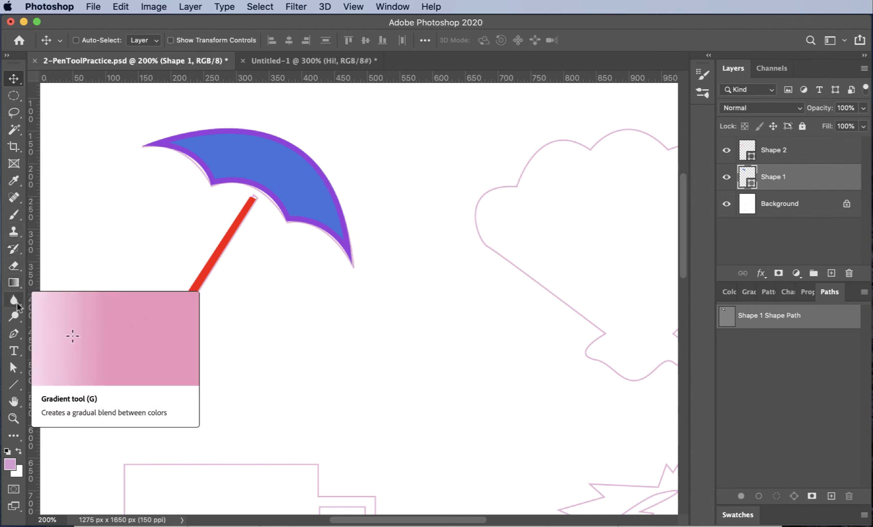
- Select the whole canopy path with the Path Selection tool and try moving it
click(14, 367)
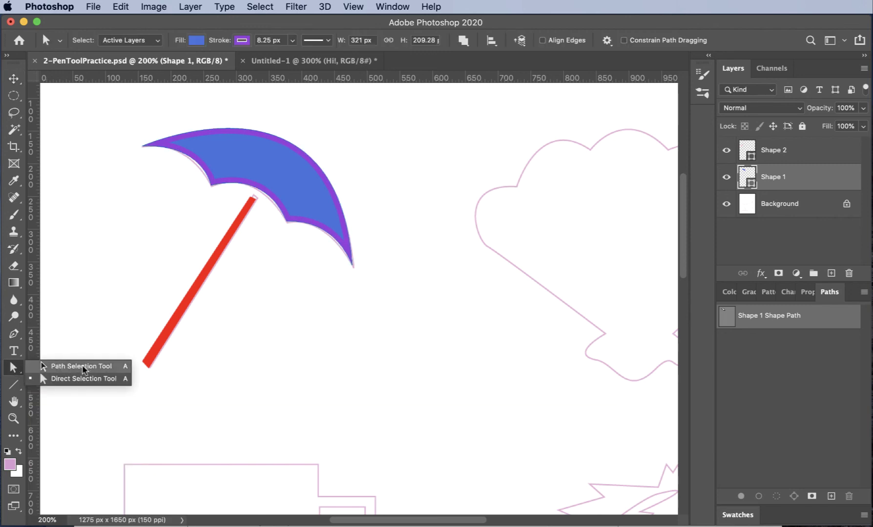
click(83, 367)
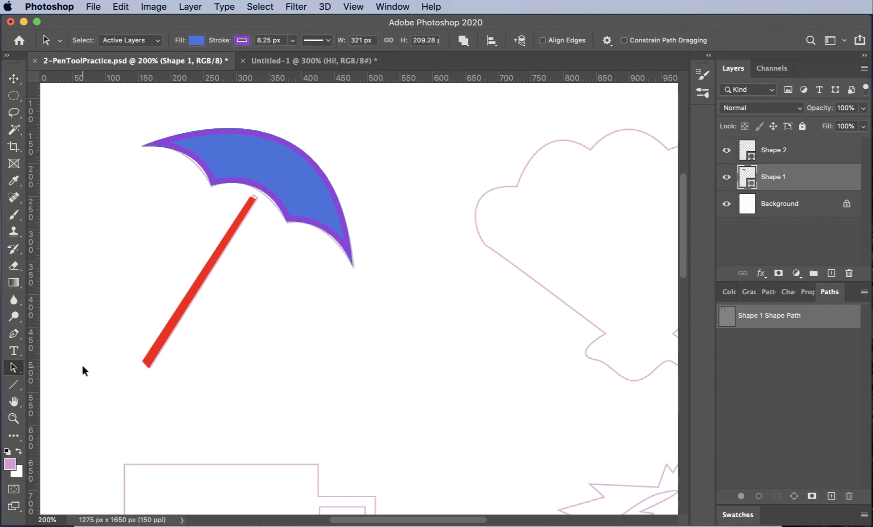
click(216, 128)
mouse_move(286, 223)
mouse_down()
mouse_move(256, 244)
mouse_move(255, 275)
mouse_move(263, 244)
mouse_move(292, 215)
mouse_move(289, 224)
mouse_up()
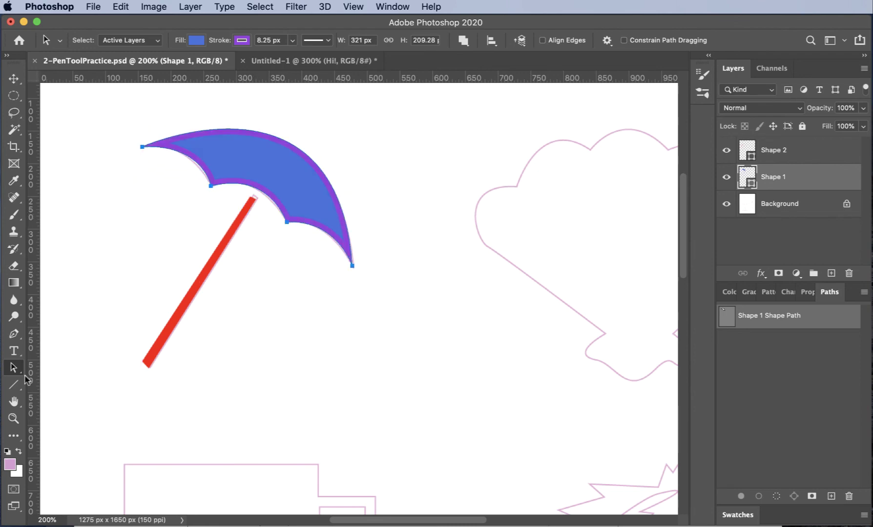
- With the Direct Selection tool, pull the direction handle of the anchor between the middle and right scallops far left, distorting the middle scallop
drag(18, 369, 69, 366)
super+click(286, 222)
drag(287, 223, 142, 250)
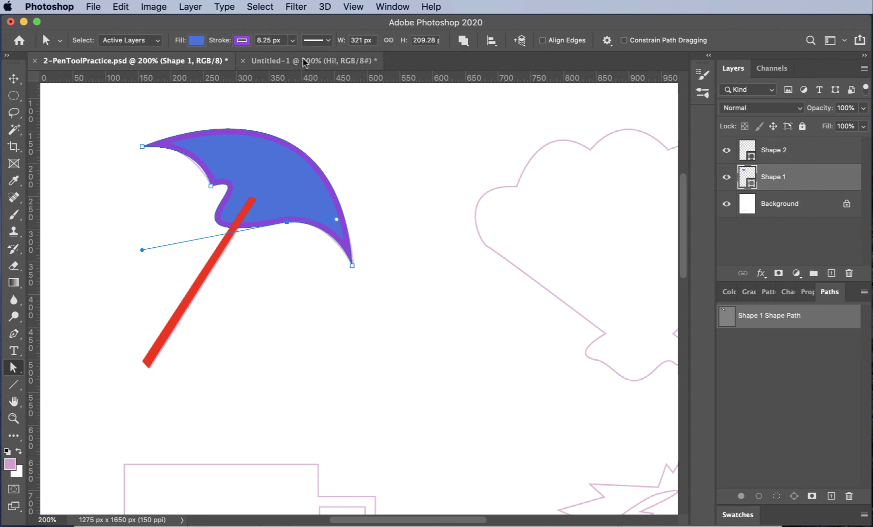
- In the Untitled-1 document, replace the text "Hi!" with "Bye"
click(304, 62)
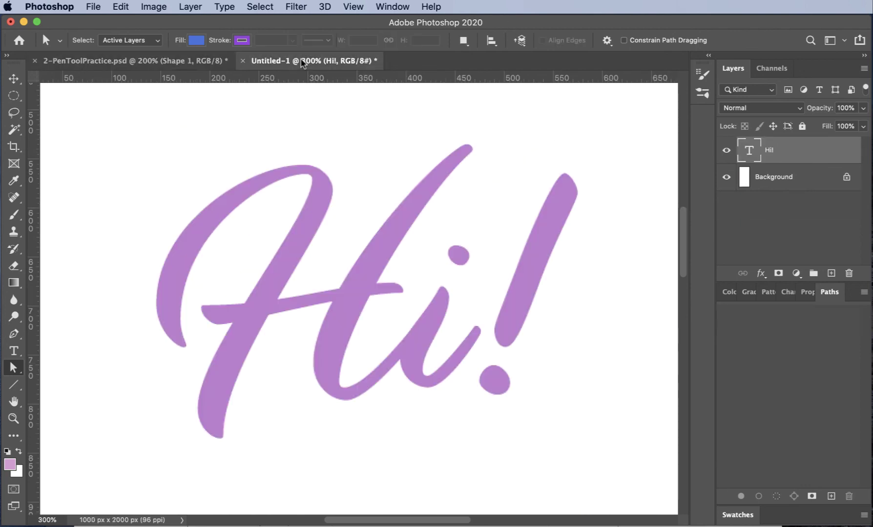
double_click(751, 151)
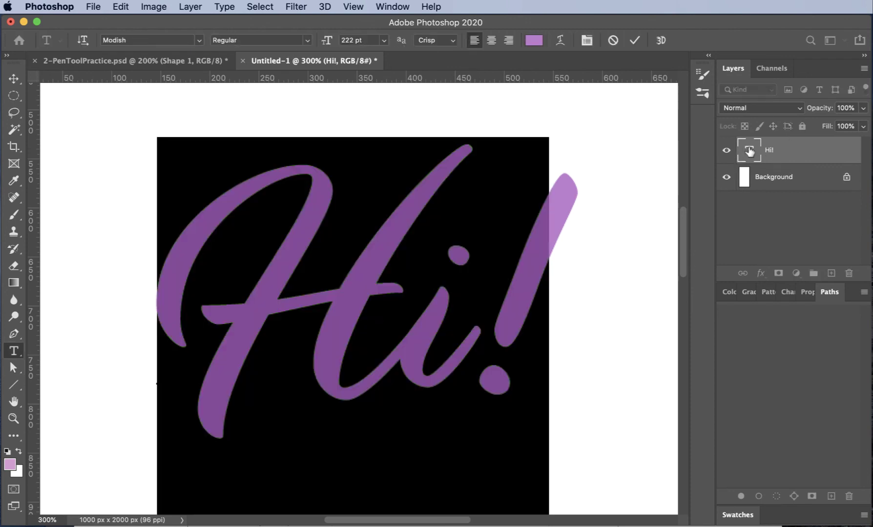
text(Bye!)
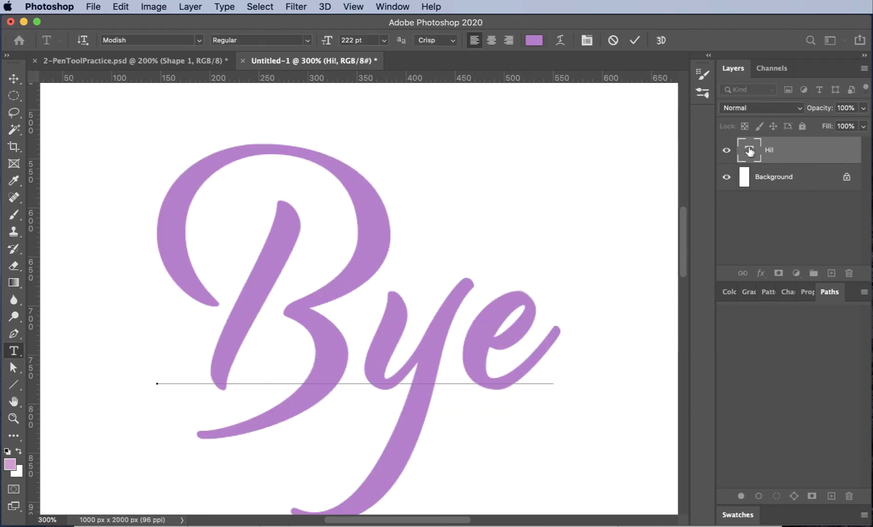